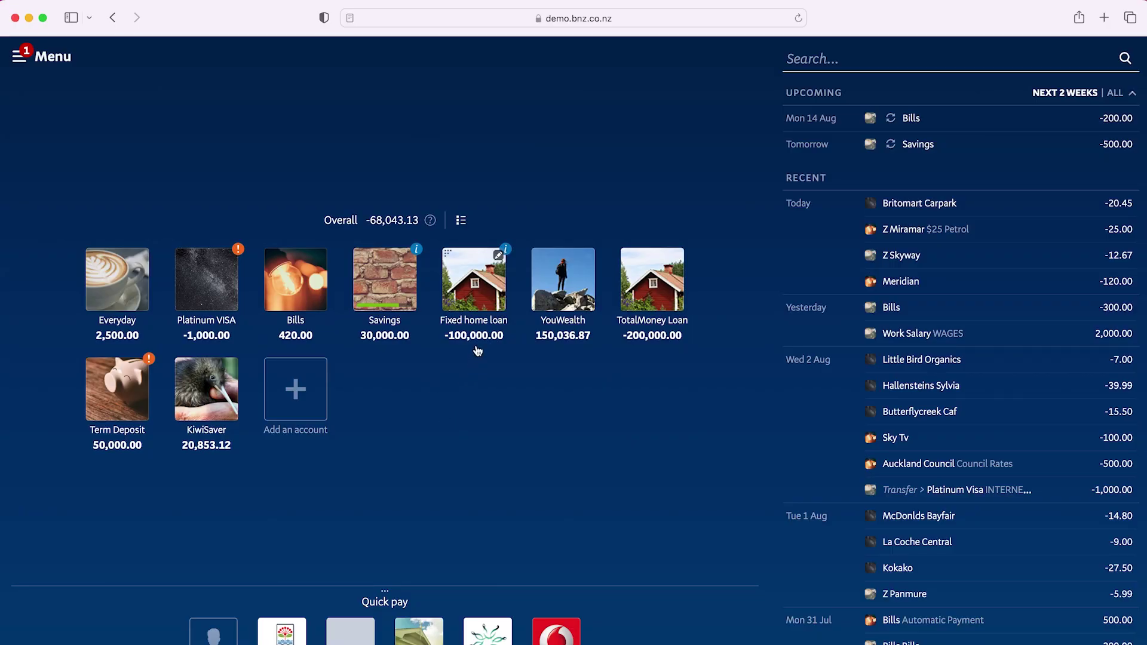
Open MyProperty from the Fixed home loan to see the 27 Jul 2040 mortgage-free date.
{"action": "left_click", "coordinate": [471, 287]}
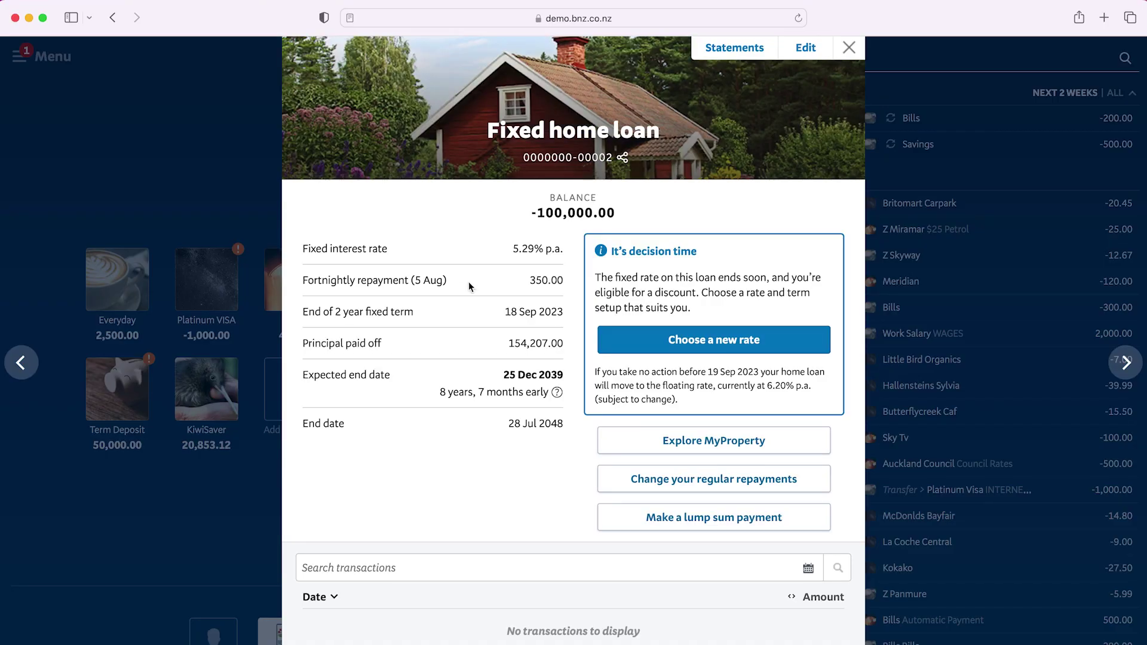
{"action": "left_click", "coordinate": [780, 447]}
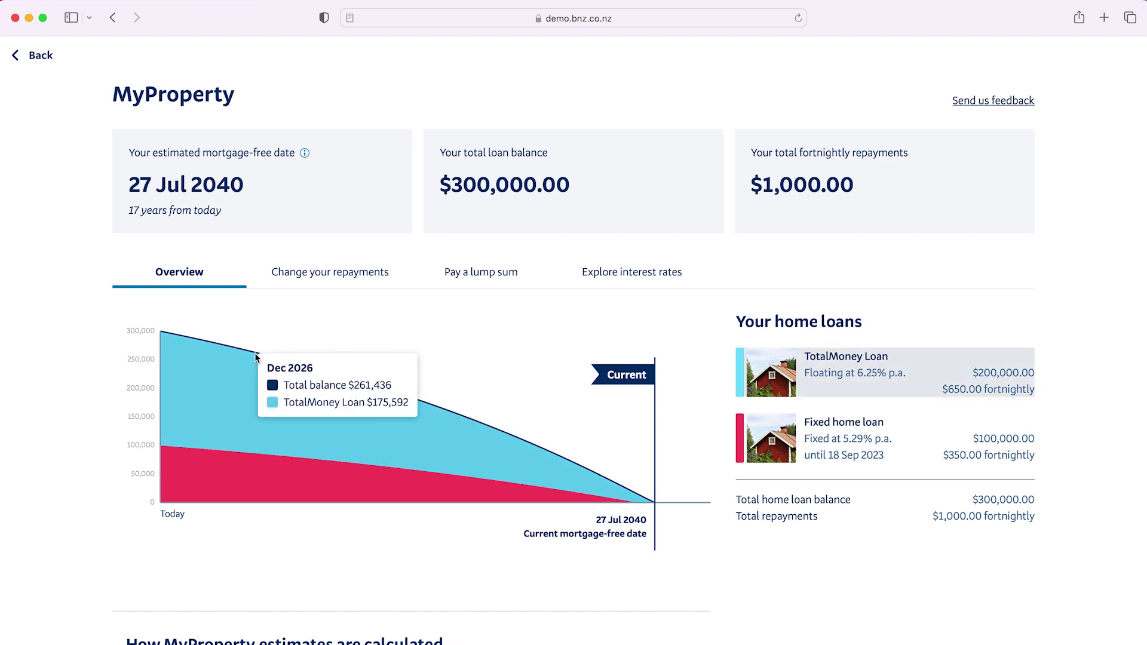
Increase the TotalMoney Loan repayment to $750 fortnightly, saving $21,765.67 in interest.
{"action": "left_click", "coordinate": [341, 273]}
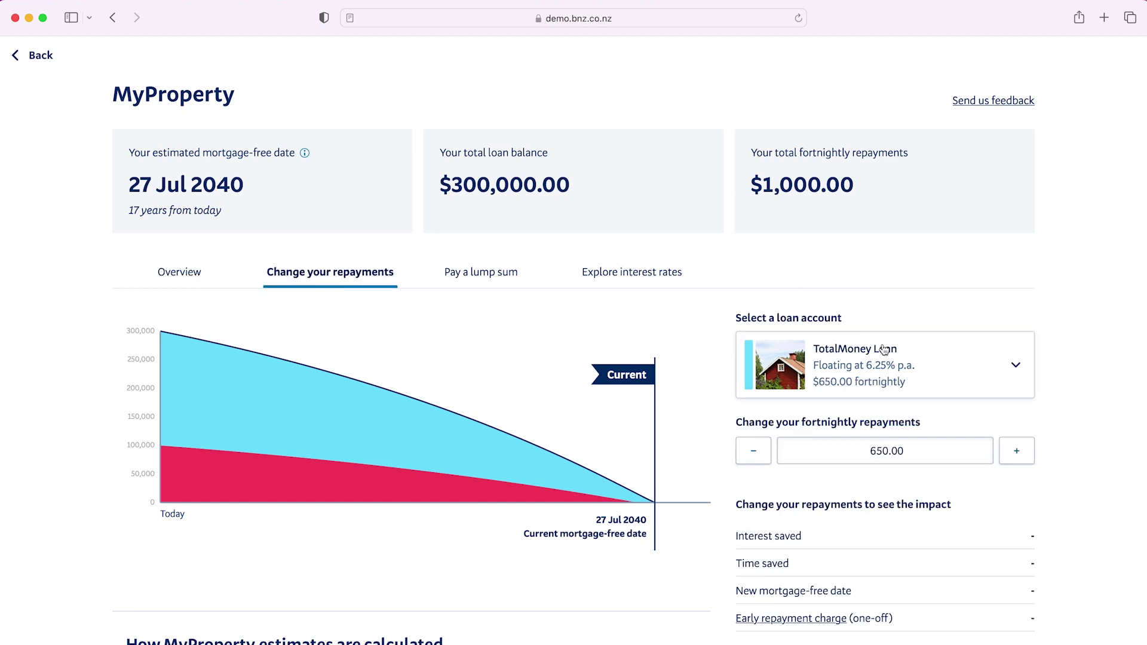
{"action": "left_click", "coordinate": [1023, 457]}
{"action": "triple_click", "coordinate": [1023, 460]}
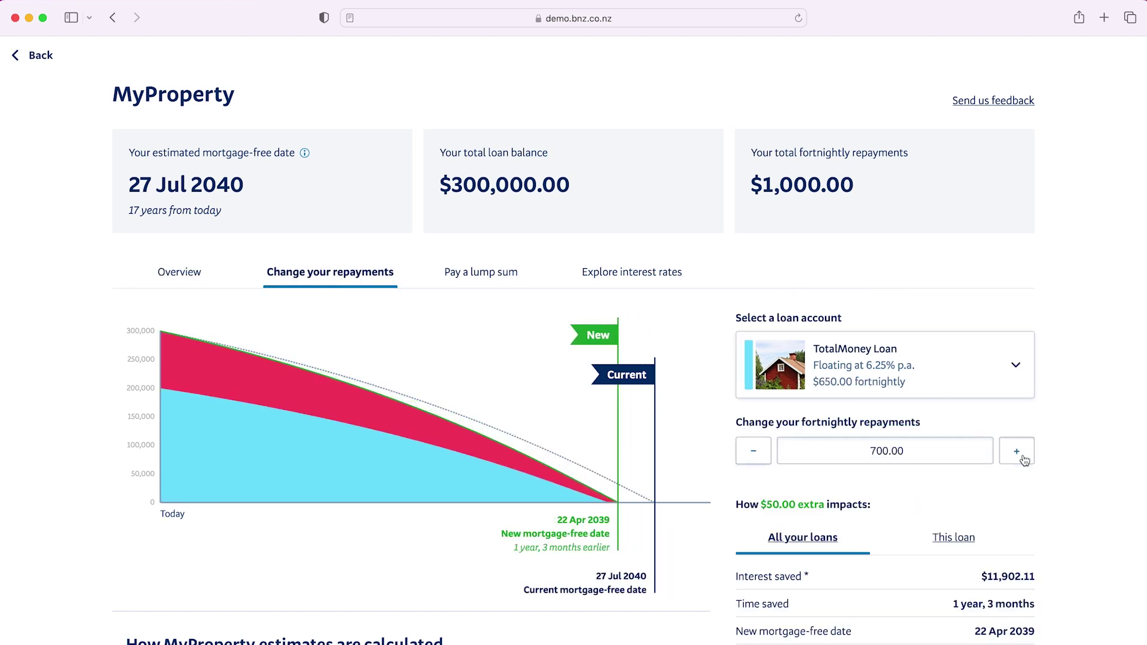
{"action": "left_click", "coordinate": [1023, 460]}
{"action": "double_click", "coordinate": [1023, 459]}
{"action": "left_click", "coordinate": [1023, 460]}
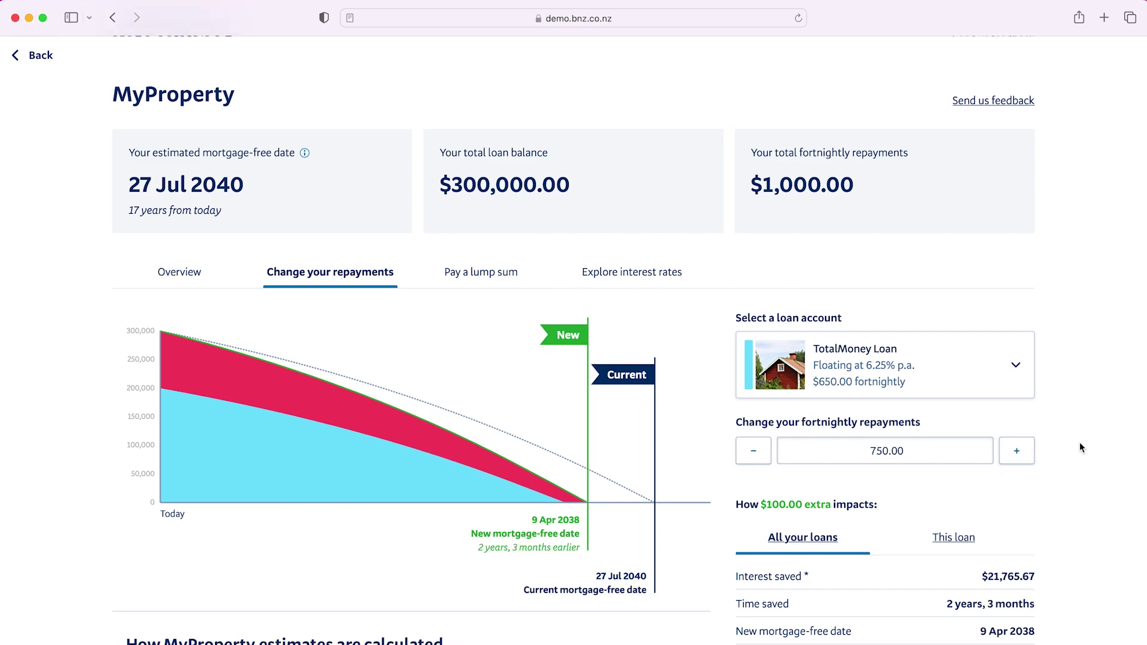
{"action": "scroll", "coordinate": [1079, 442], "scroll_direction": "down", "scroll_amount": 2}
{"action": "scroll", "coordinate": [1079, 442], "scroll_direction": "down", "scroll_amount": 3}
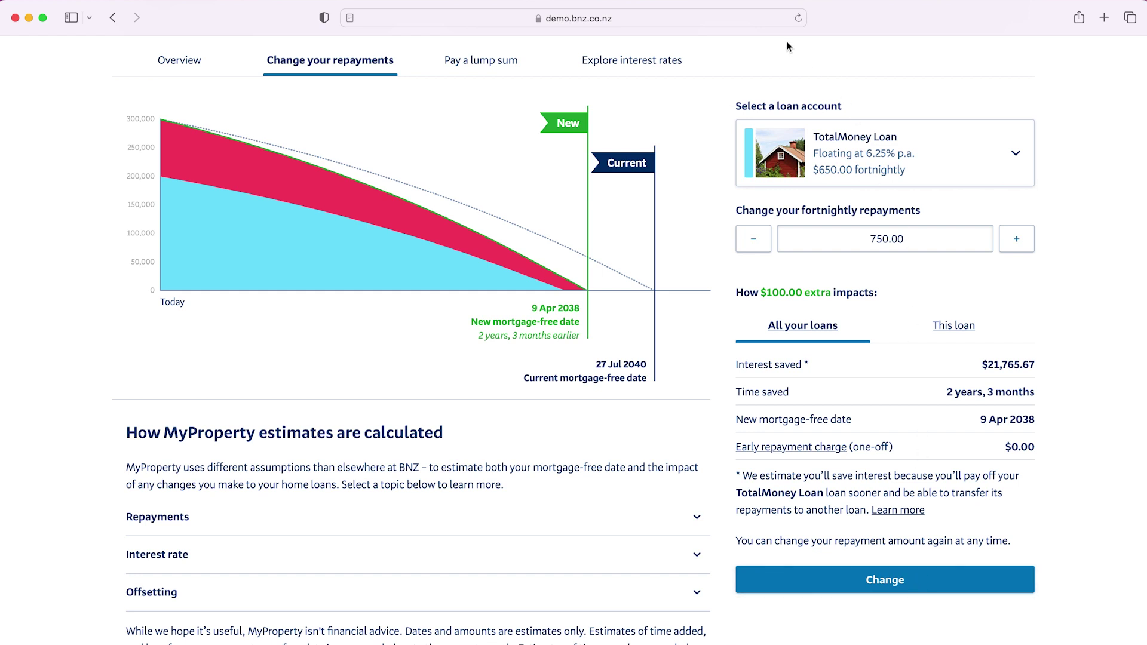
Preview a $10,000 lump sum from Savings onto the TotalMoney Loan, four months earlier.
{"action": "left_click", "coordinate": [507, 61]}
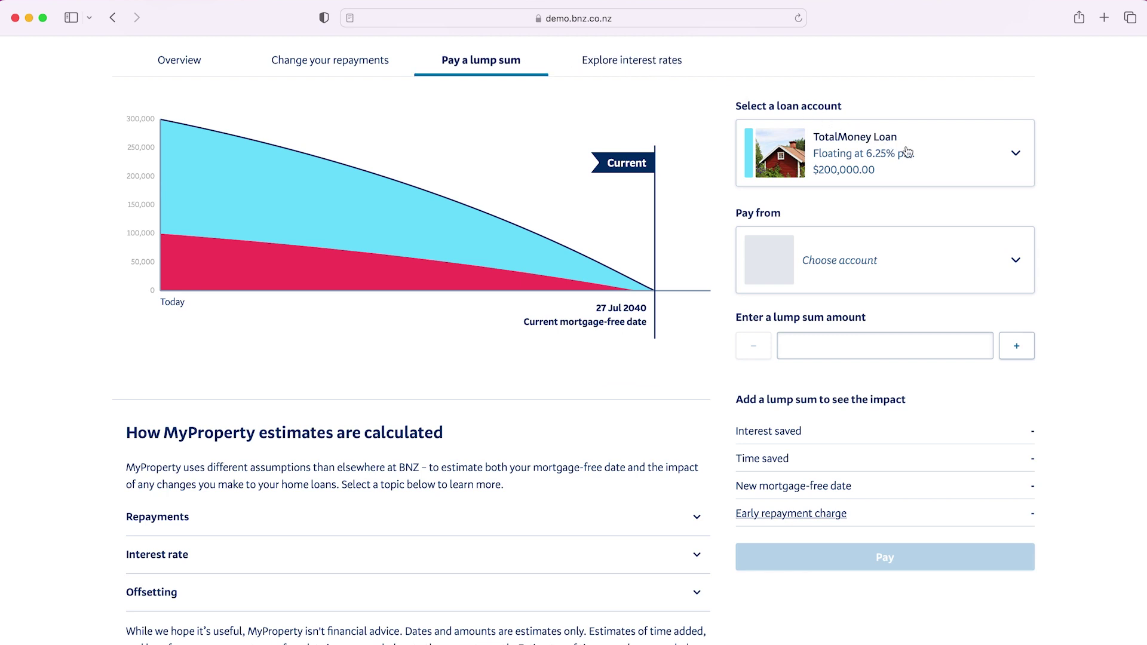
{"action": "left_click", "coordinate": [951, 163]}
{"action": "left_click", "coordinate": [901, 184]}
{"action": "left_click", "coordinate": [892, 251]}
{"action": "left_click", "coordinate": [838, 404]}
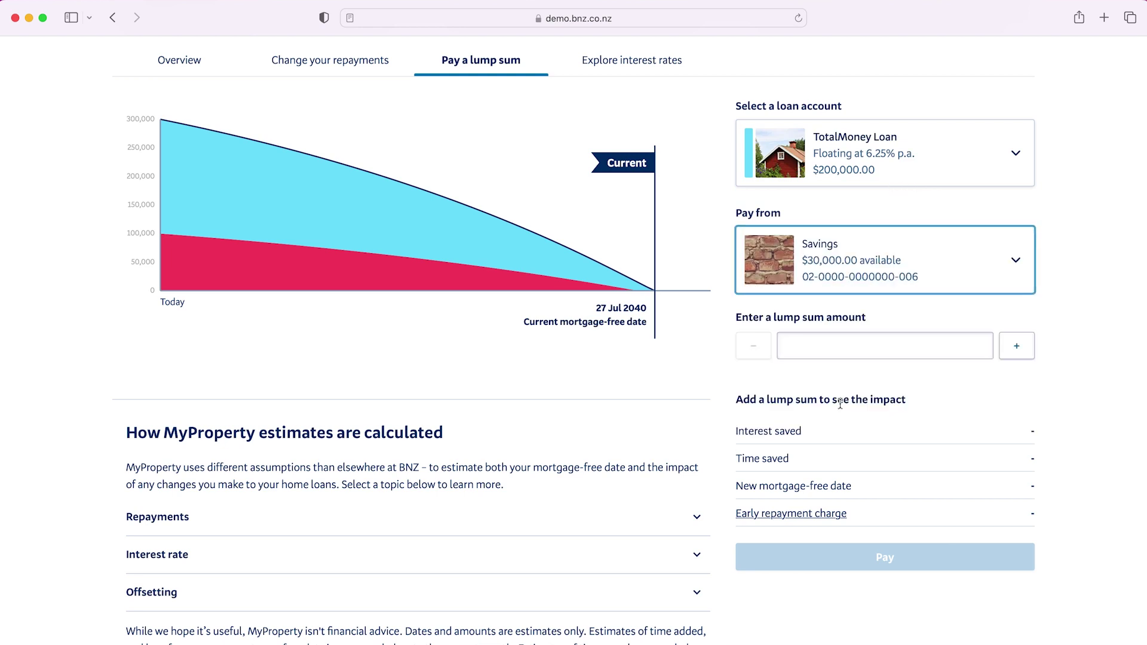
{"action": "left_click", "coordinate": [1011, 350]}
{"action": "left_click", "coordinate": [1011, 349]}
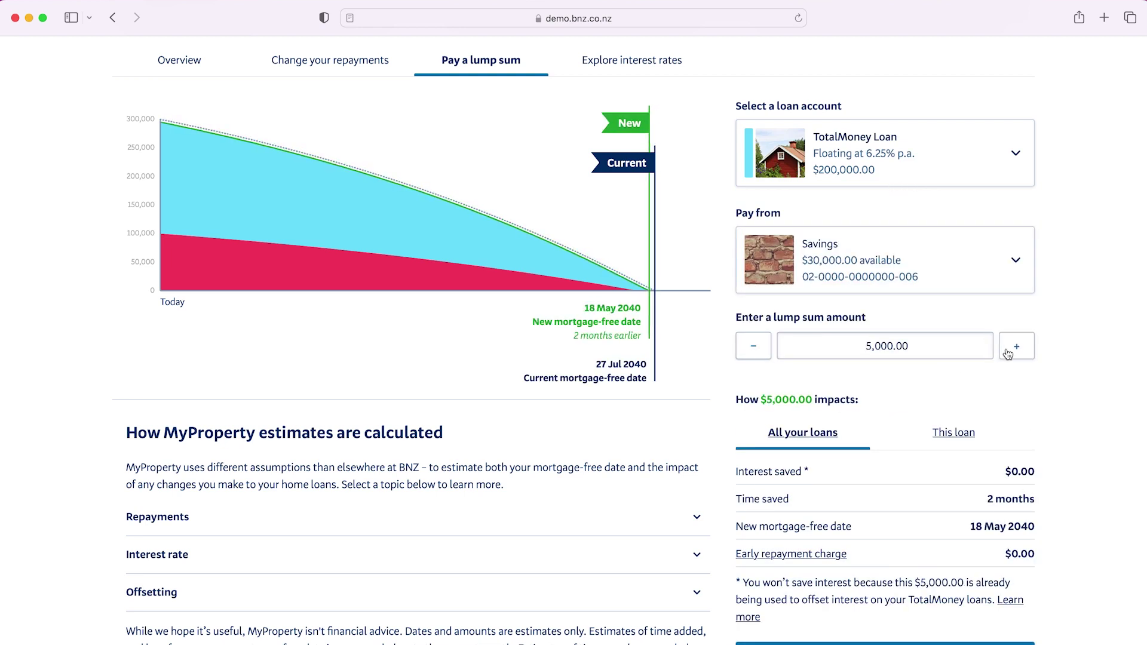
{"action": "left_click", "coordinate": [1012, 349]}
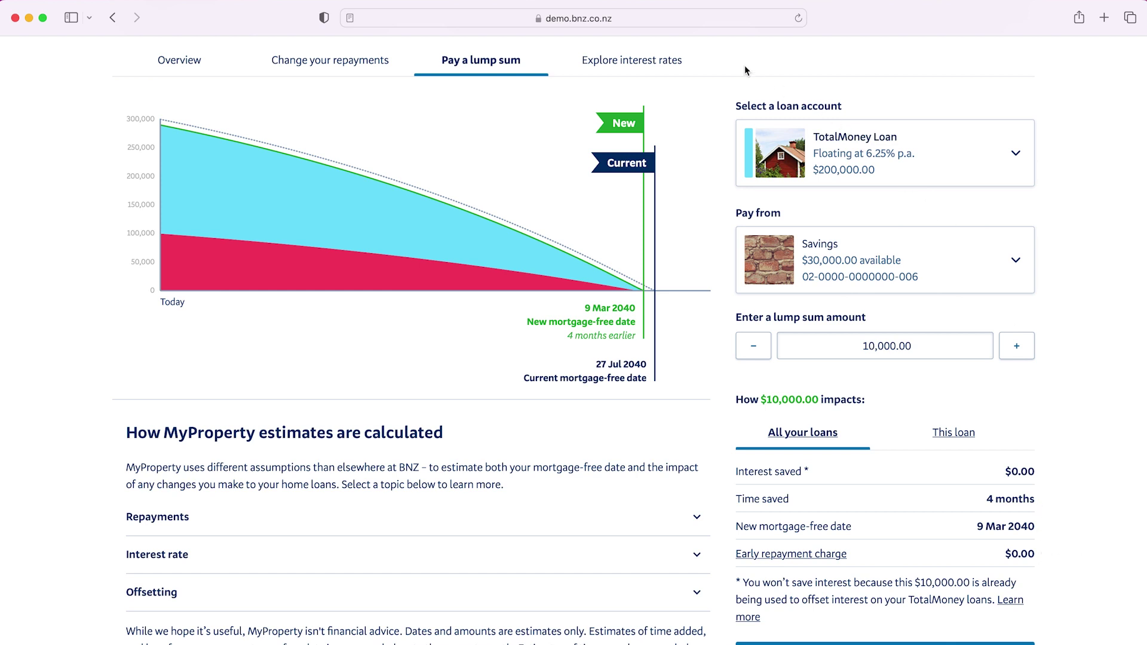
Model an 8.00% interest rate, pushing payoff out 2 years 10 months.
{"action": "left_click", "coordinate": [667, 63]}
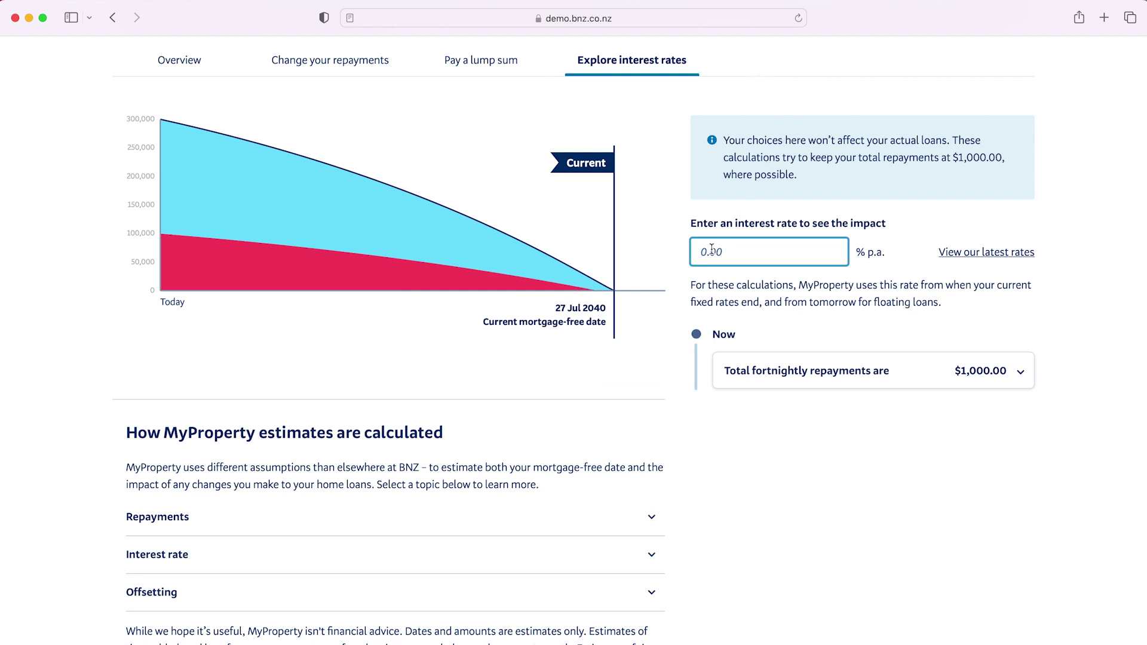
{"action": "type", "text": "8"}
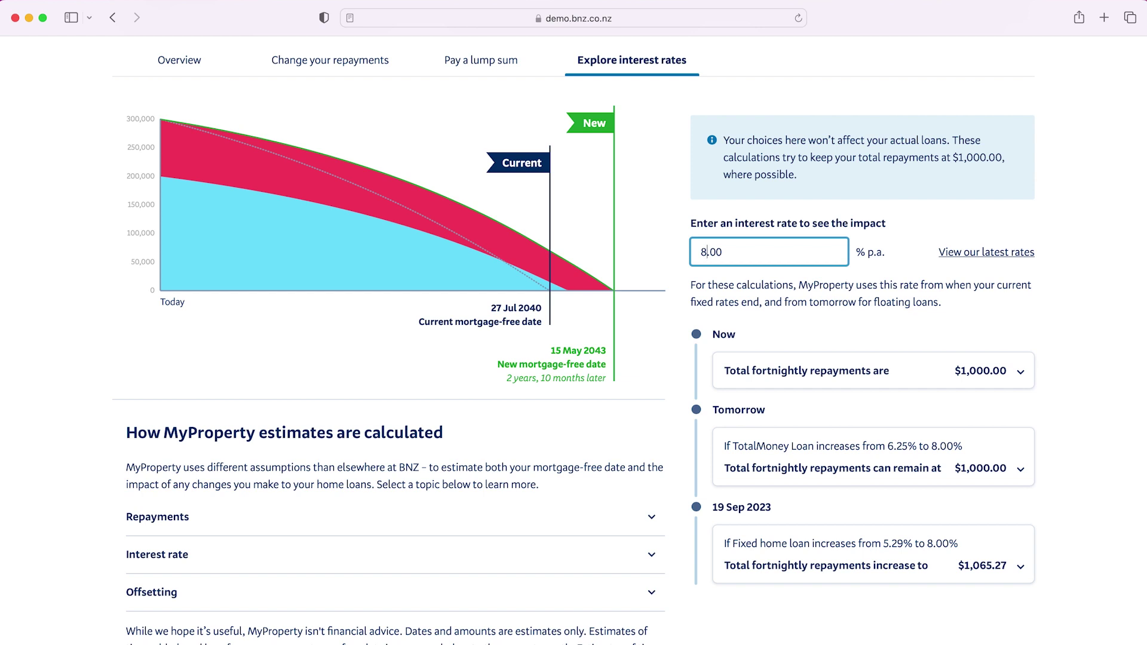
{"action": "mouse_move", "coordinate": [614, 364]}
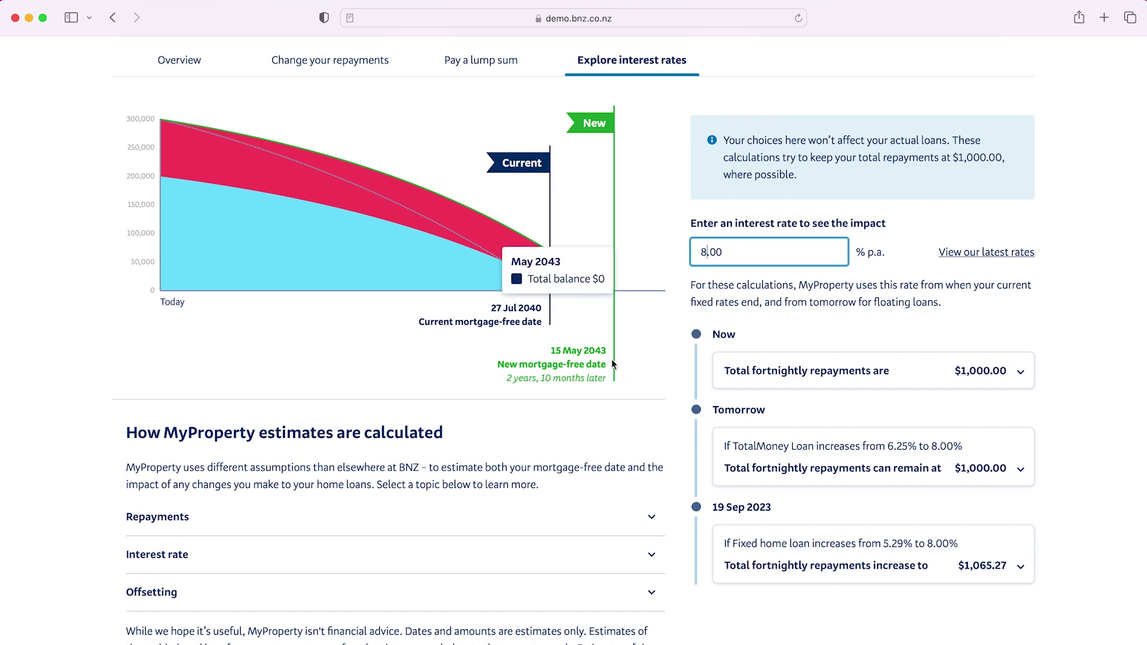
{"action": "scroll", "coordinate": [613, 363], "scroll_direction": "down", "scroll_amount": 1}
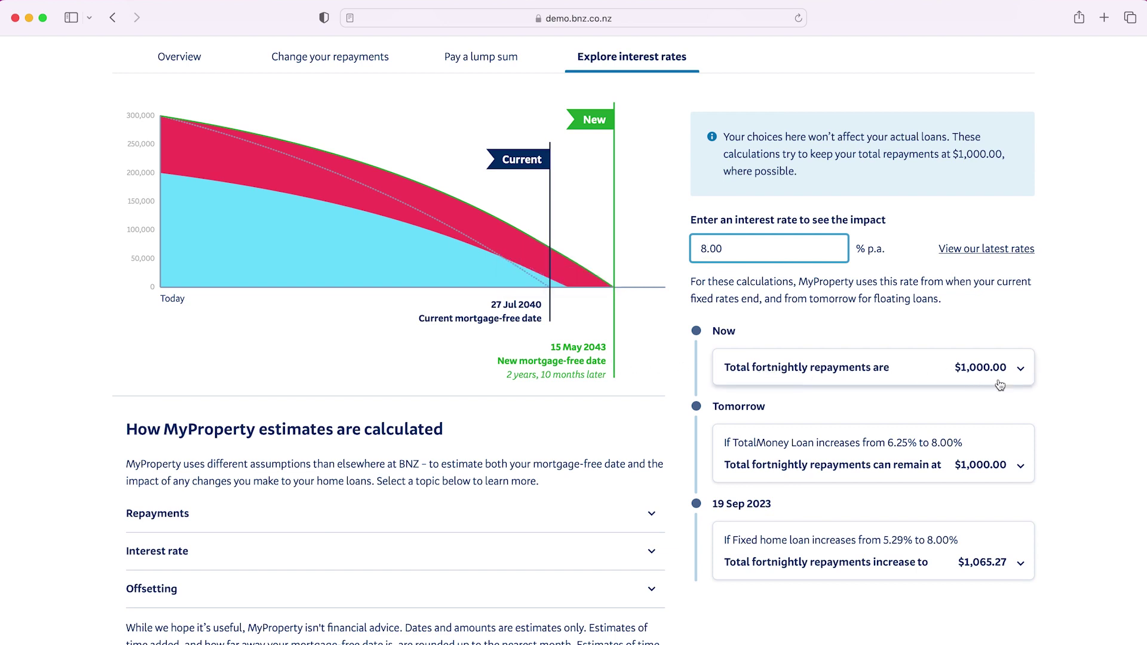
Check the Tomorrow breakdown, then the 22 Sep 2023 one with fortnightly repayments of $1,065.27.
{"action": "left_click", "coordinate": [1023, 451]}
{"action": "scroll", "coordinate": [1023, 443], "scroll_direction": "down", "scroll_amount": 2}
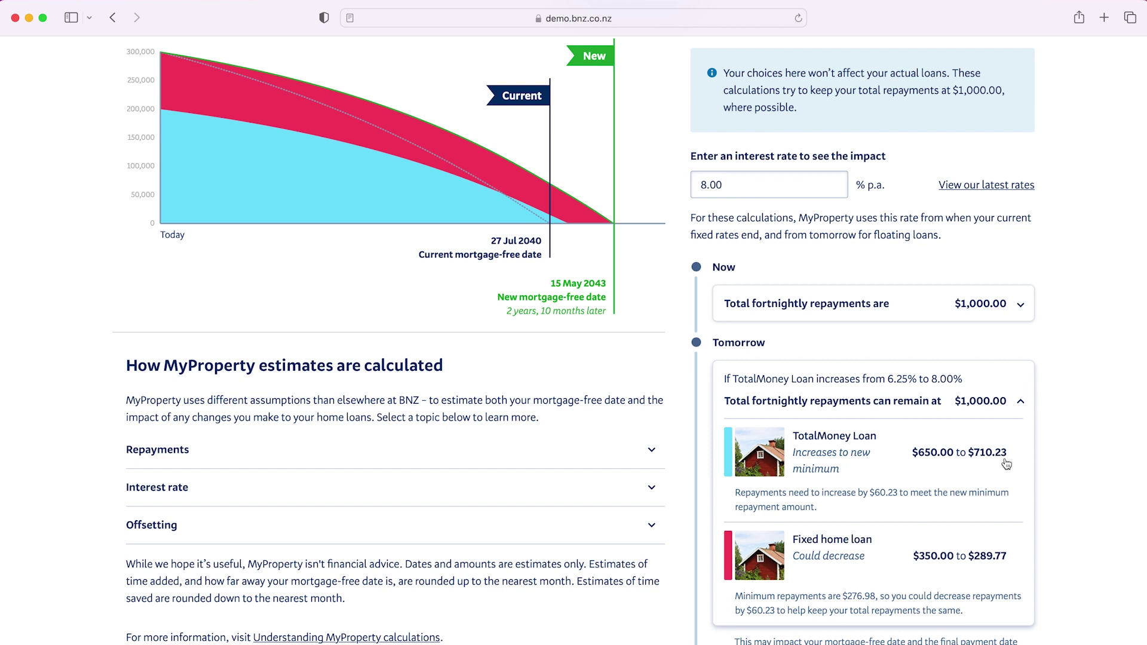
{"action": "left_click", "coordinate": [1019, 400]}
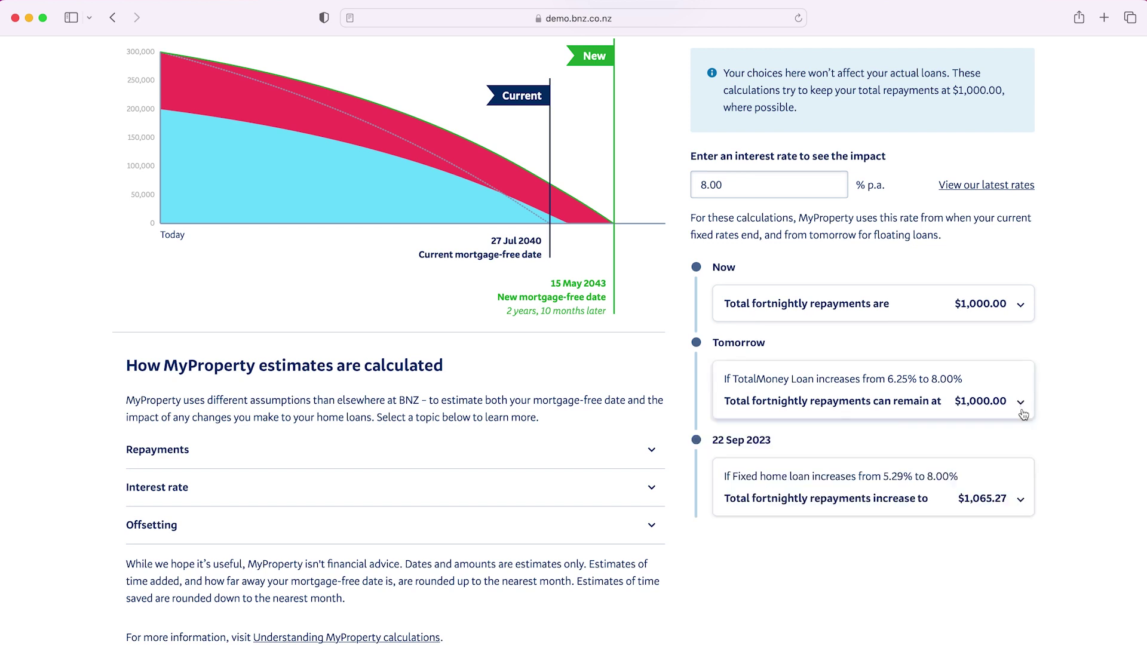
{"action": "left_click", "coordinate": [1022, 498]}
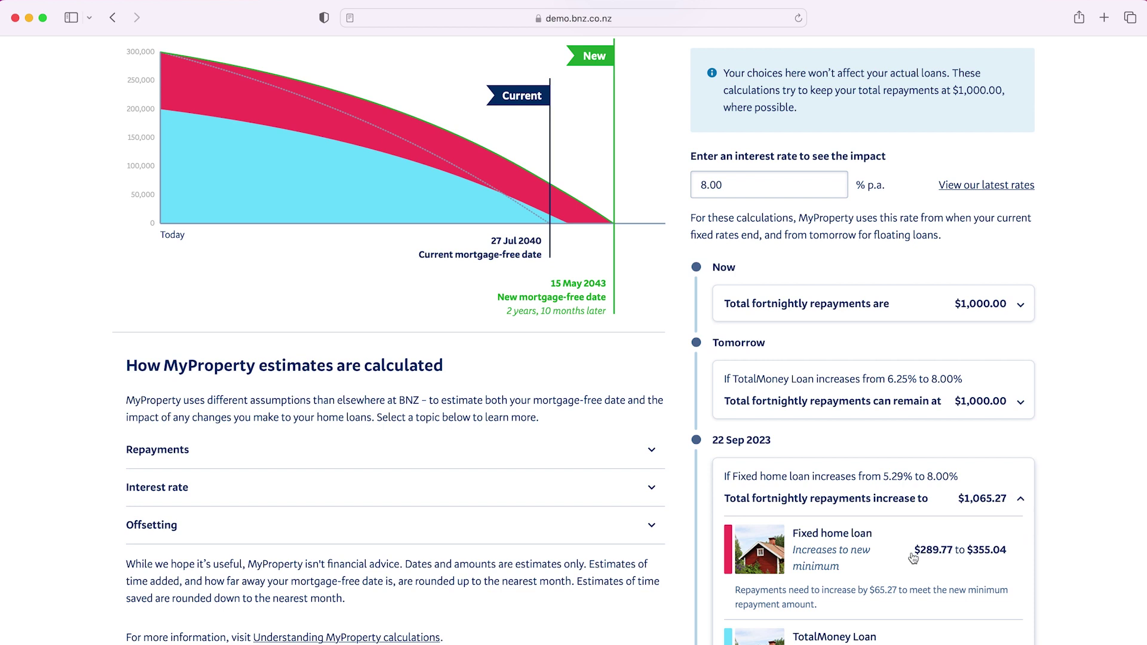